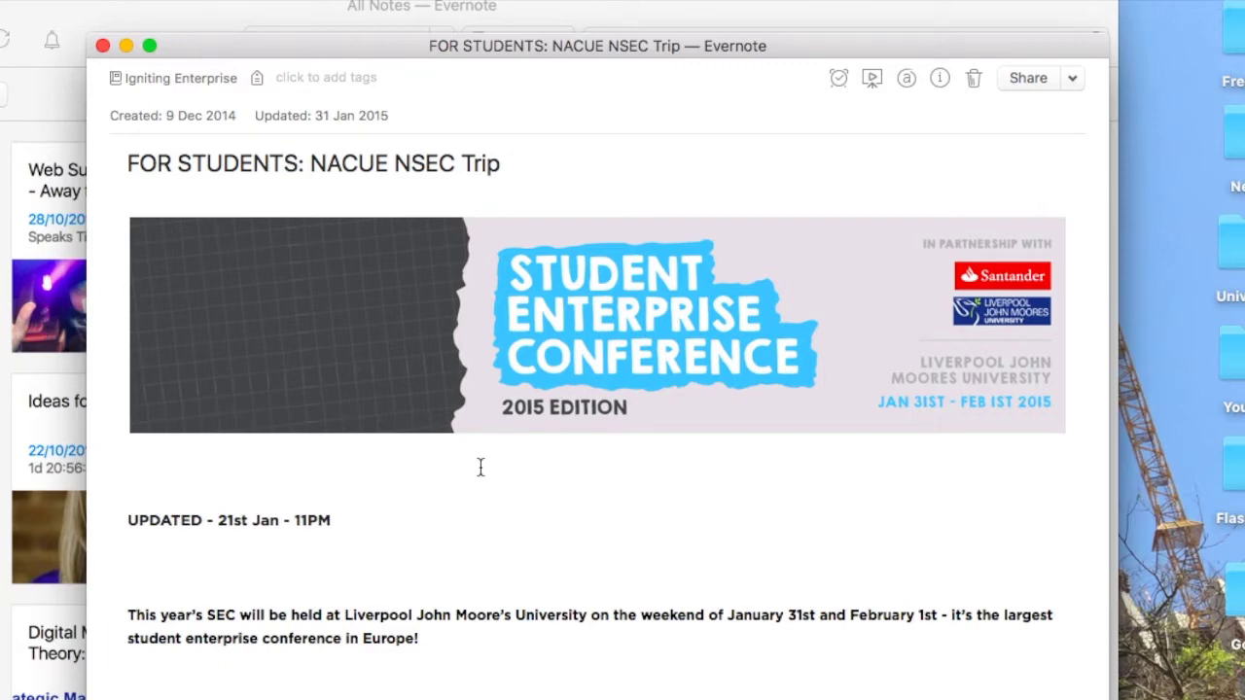
Place the insertion point on the lines above and below the conference banner.
scroll(480, 468, up, 1)
click(436, 238)
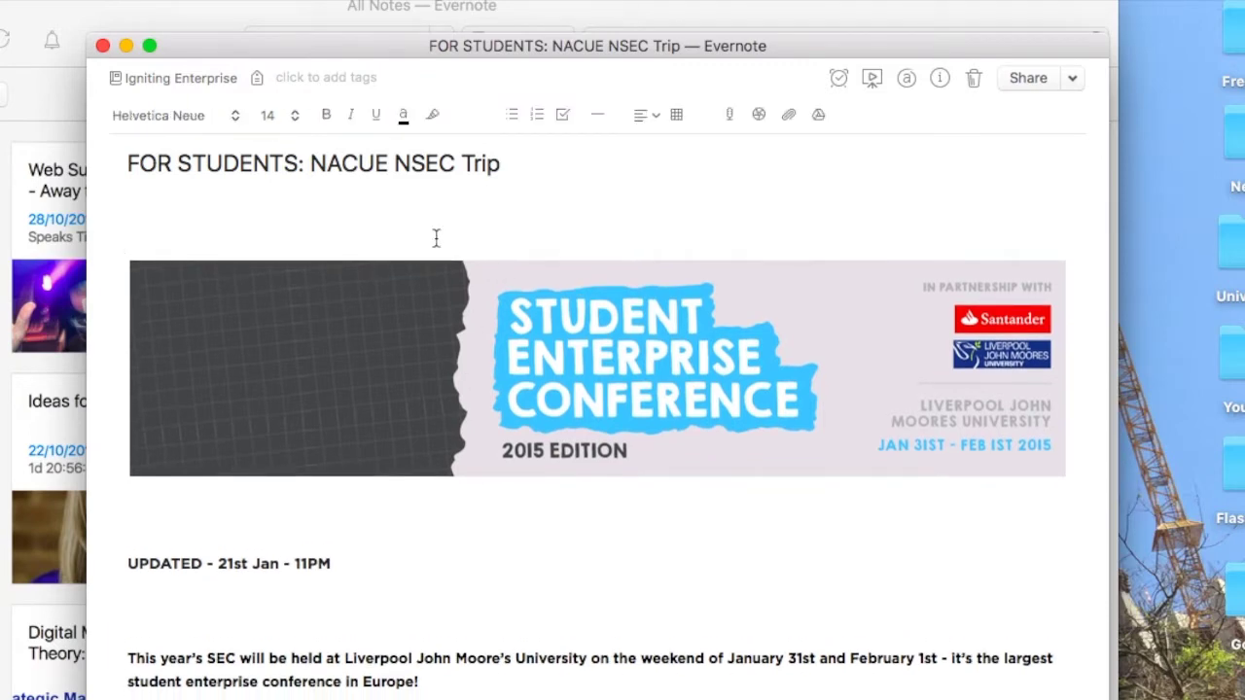
key(Up)
key(Down)
key(Down)
scroll(597, 462, down, 1)
click(532, 483)
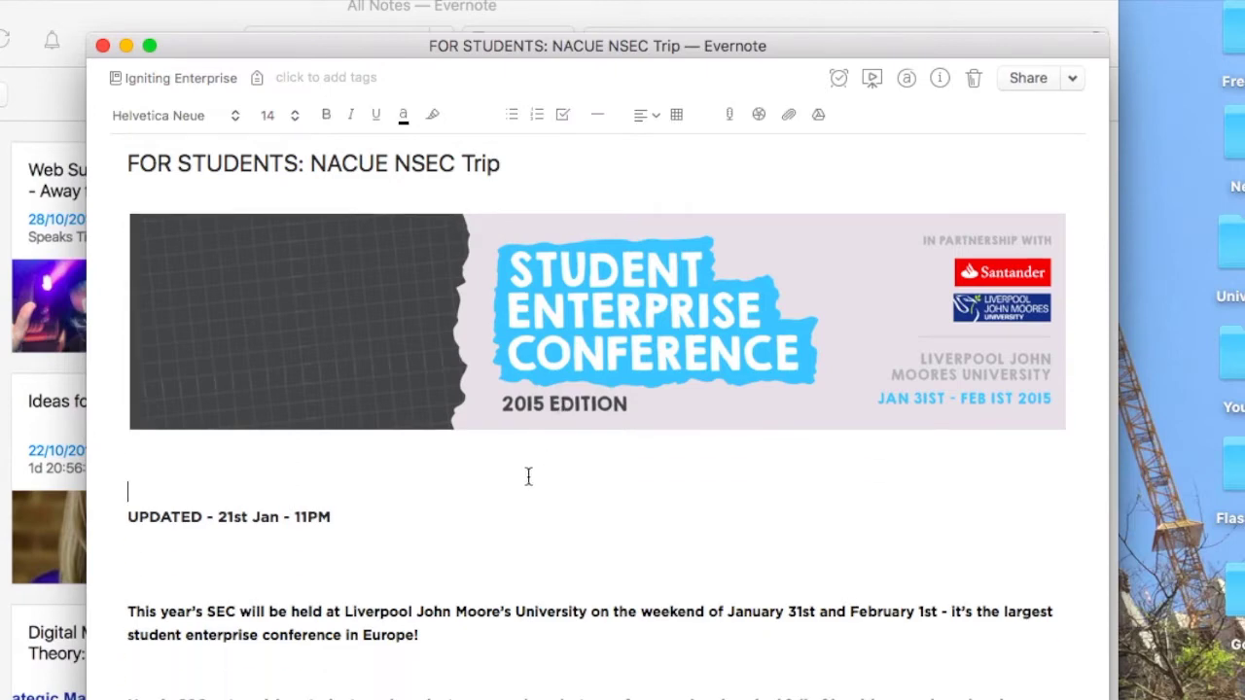
Select and deselect the banner image, then bring up the note's sharing options.
click(410, 291)
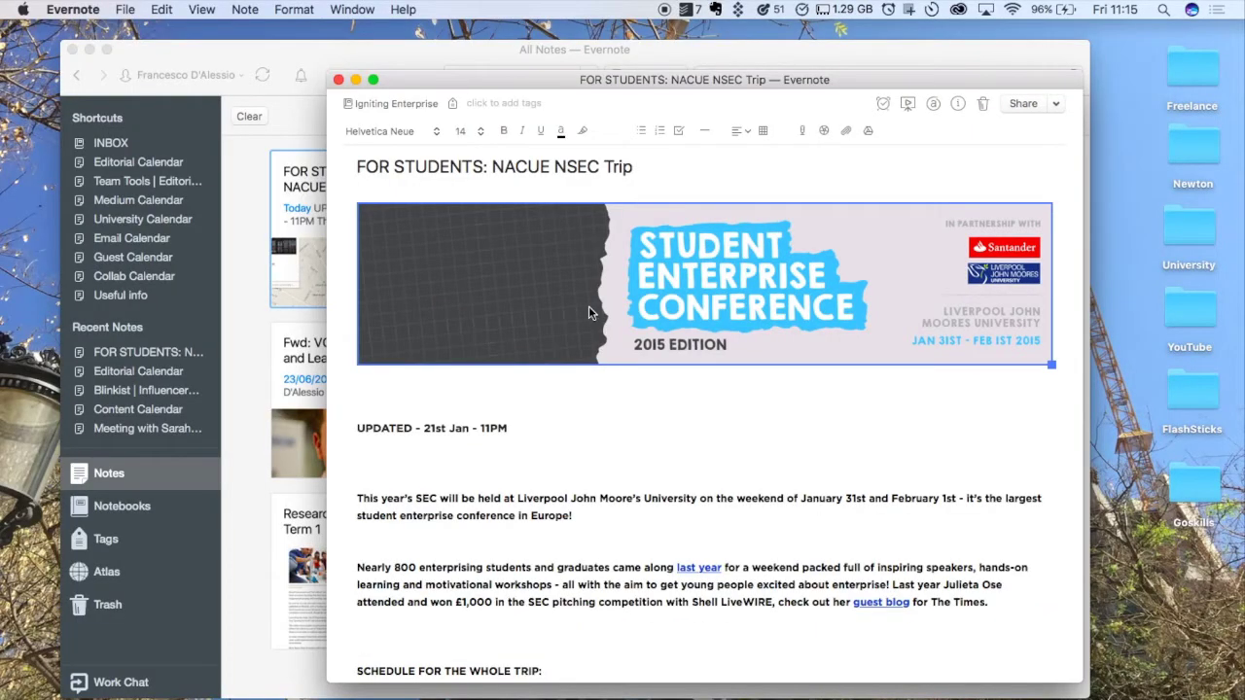
click(533, 410)
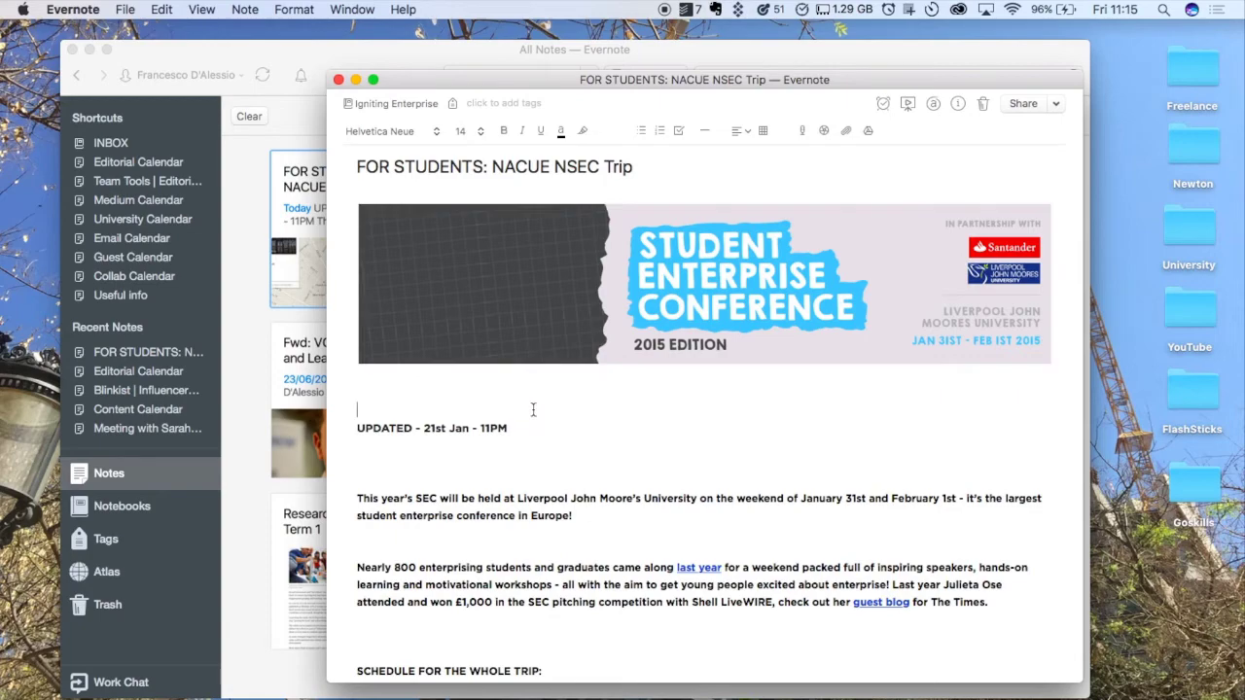
click(1055, 103)
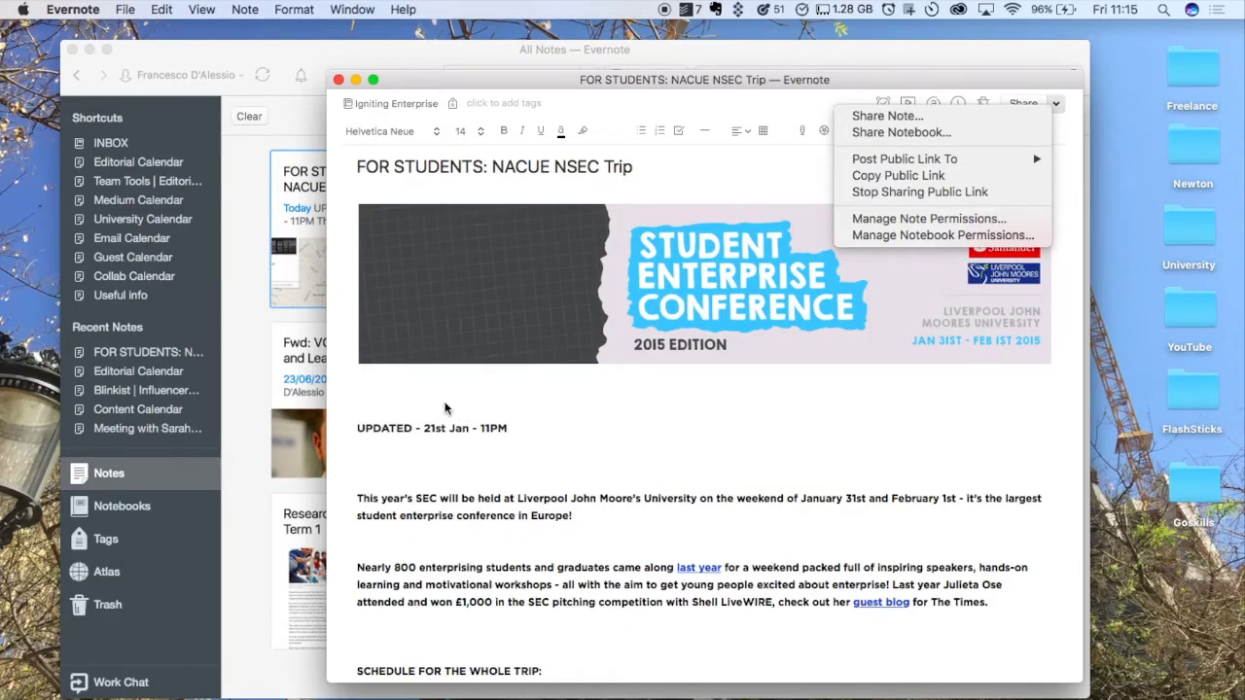
Dismiss the sharing options and scroll down to the schedule's embedded Liverpool map.
click(446, 408)
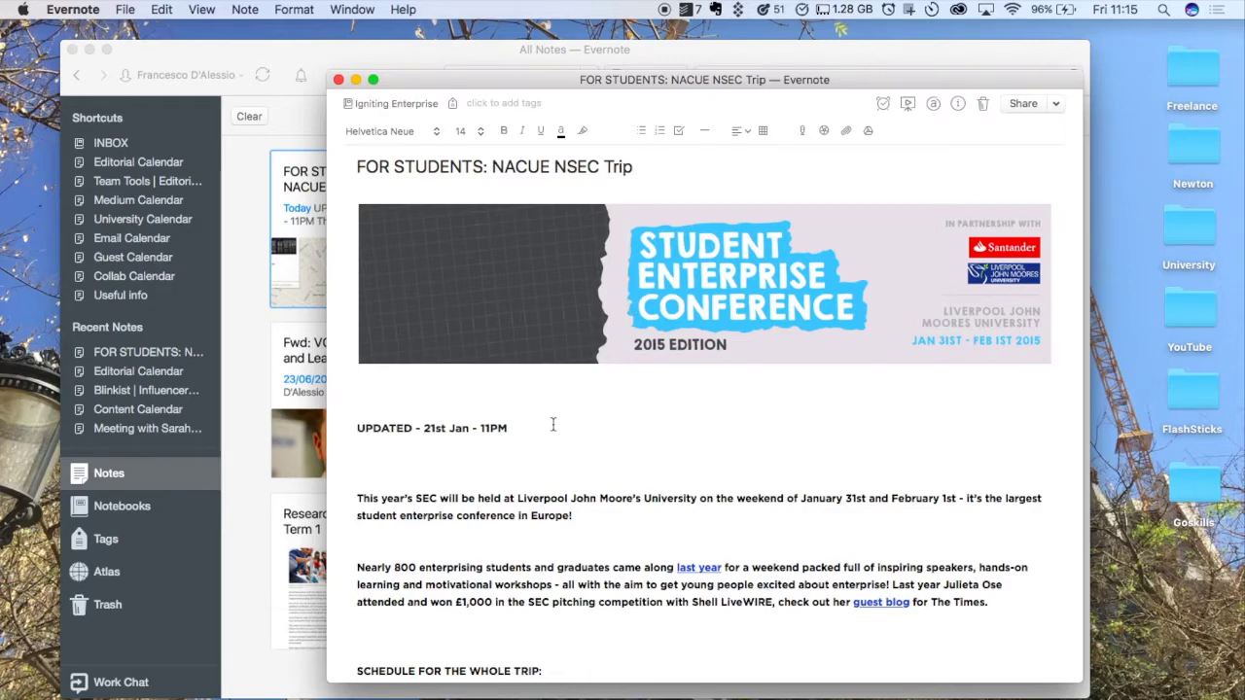
scroll(553, 424, down, 5)
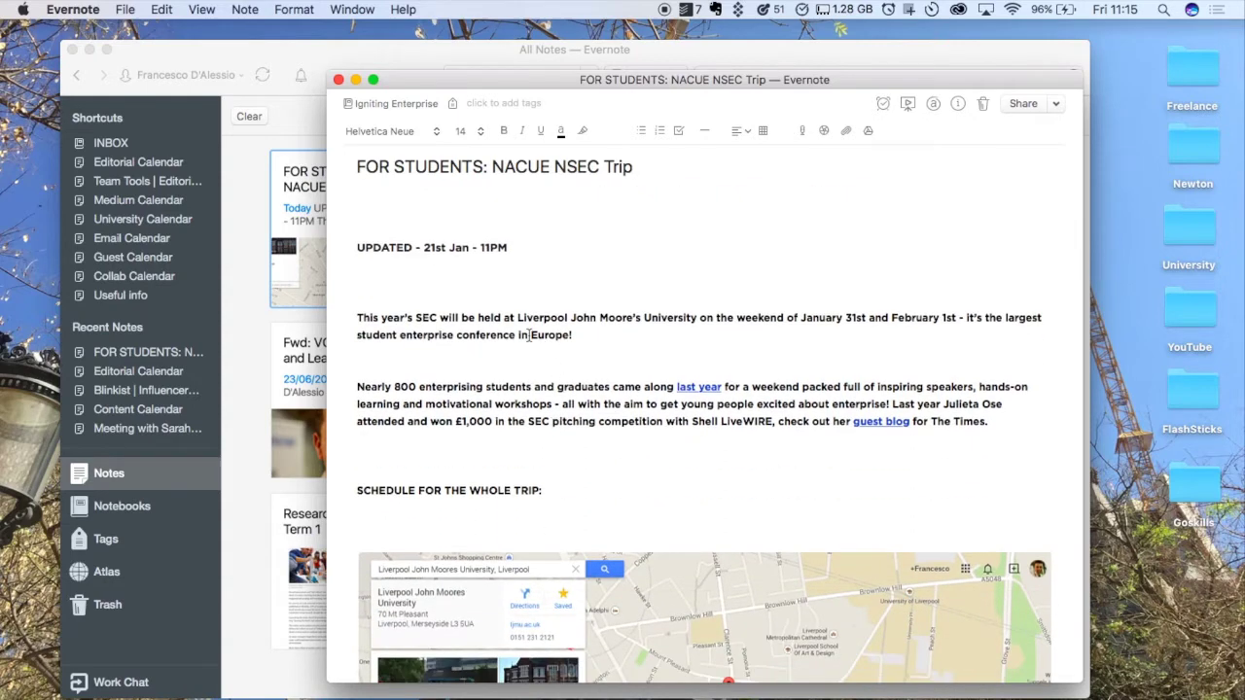
scroll(641, 473, down, 1)
scroll(641, 474, down, 7)
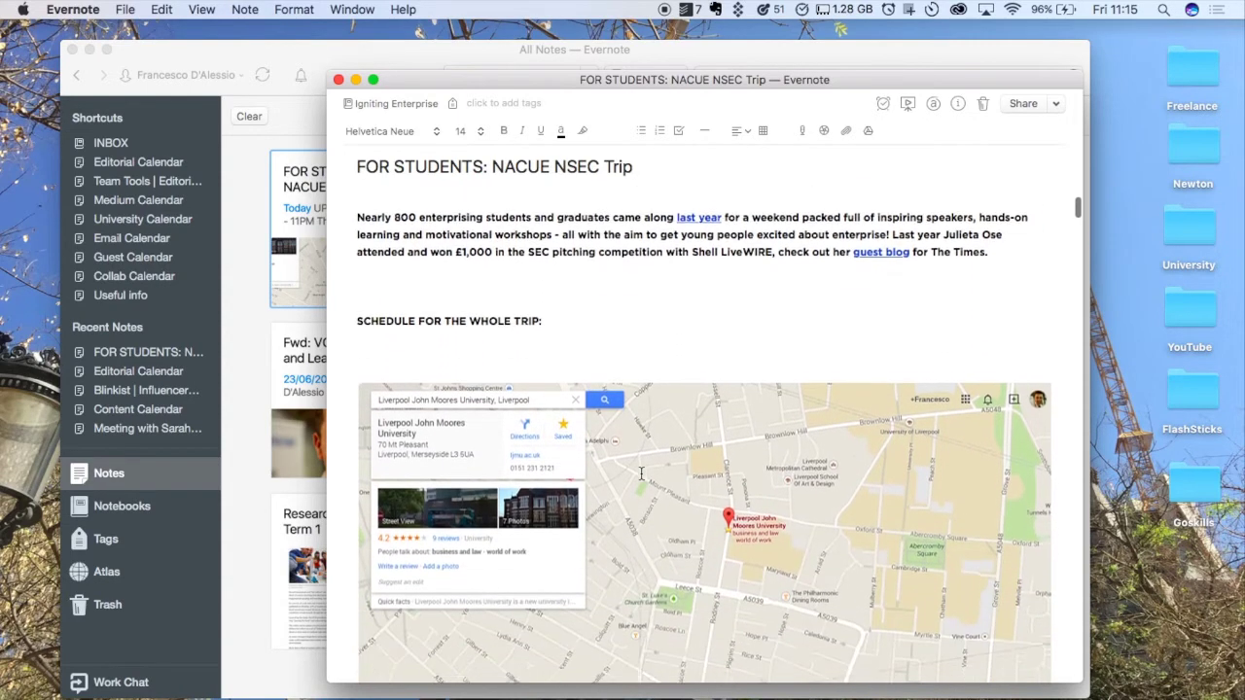
scroll(643, 427, down, 1)
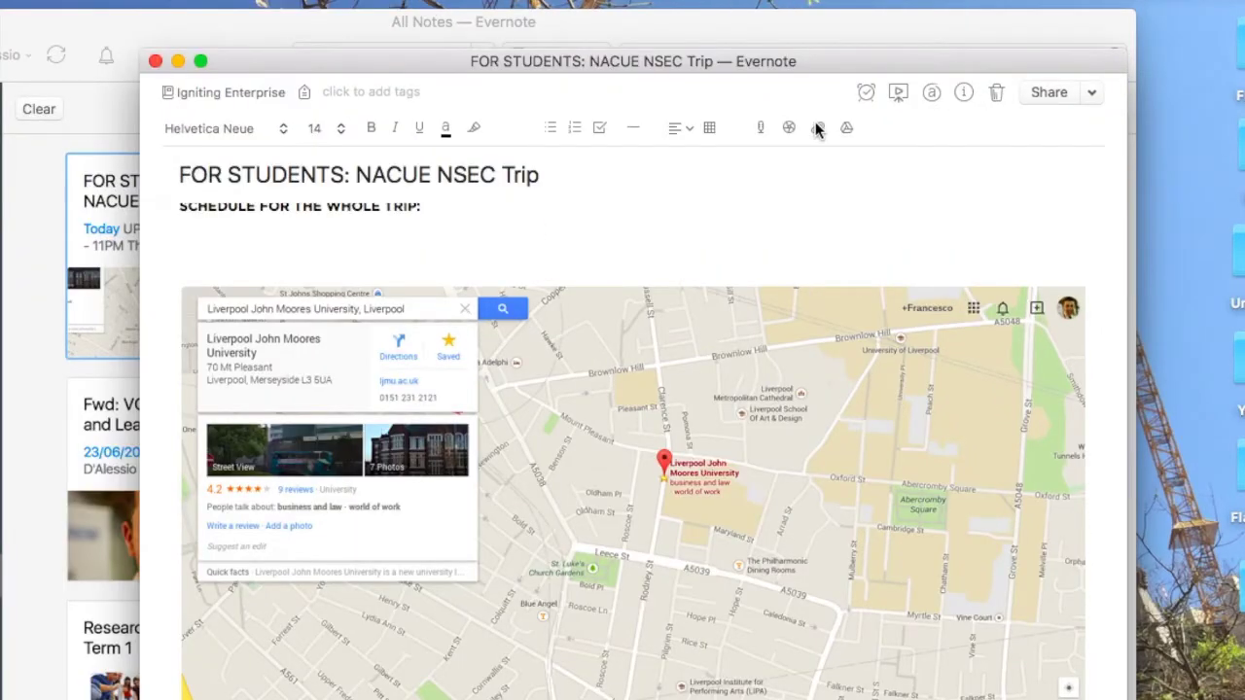
click(815, 132)
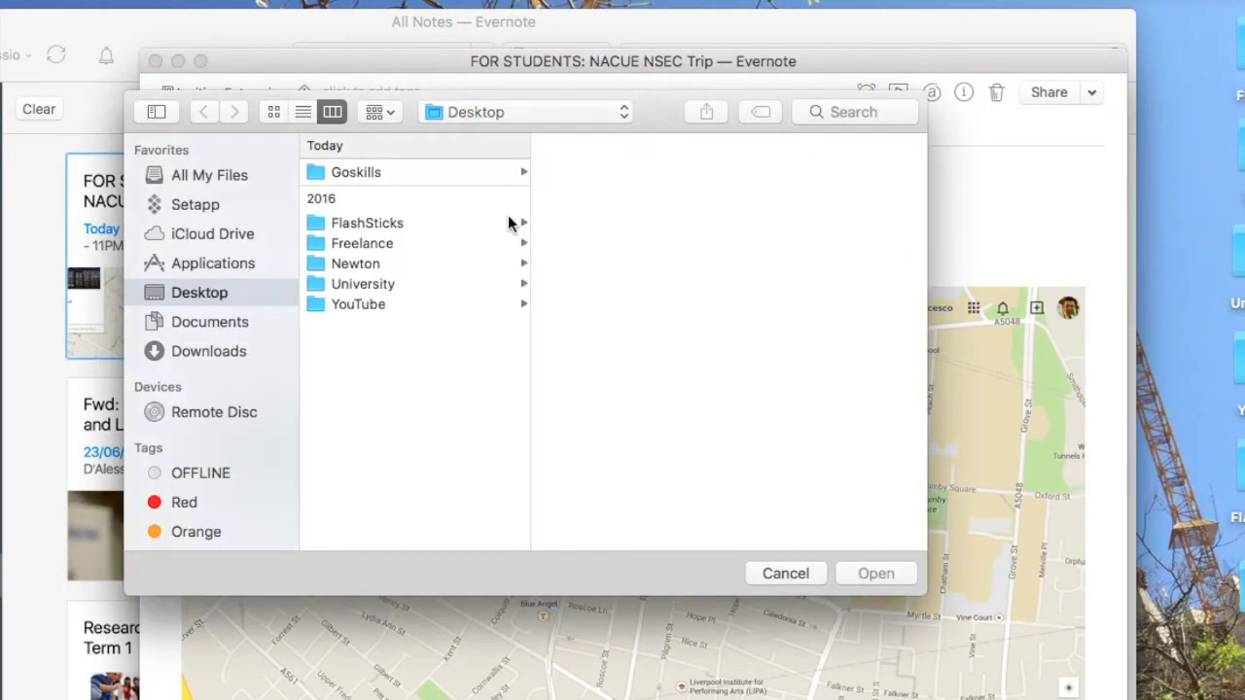
click(786, 574)
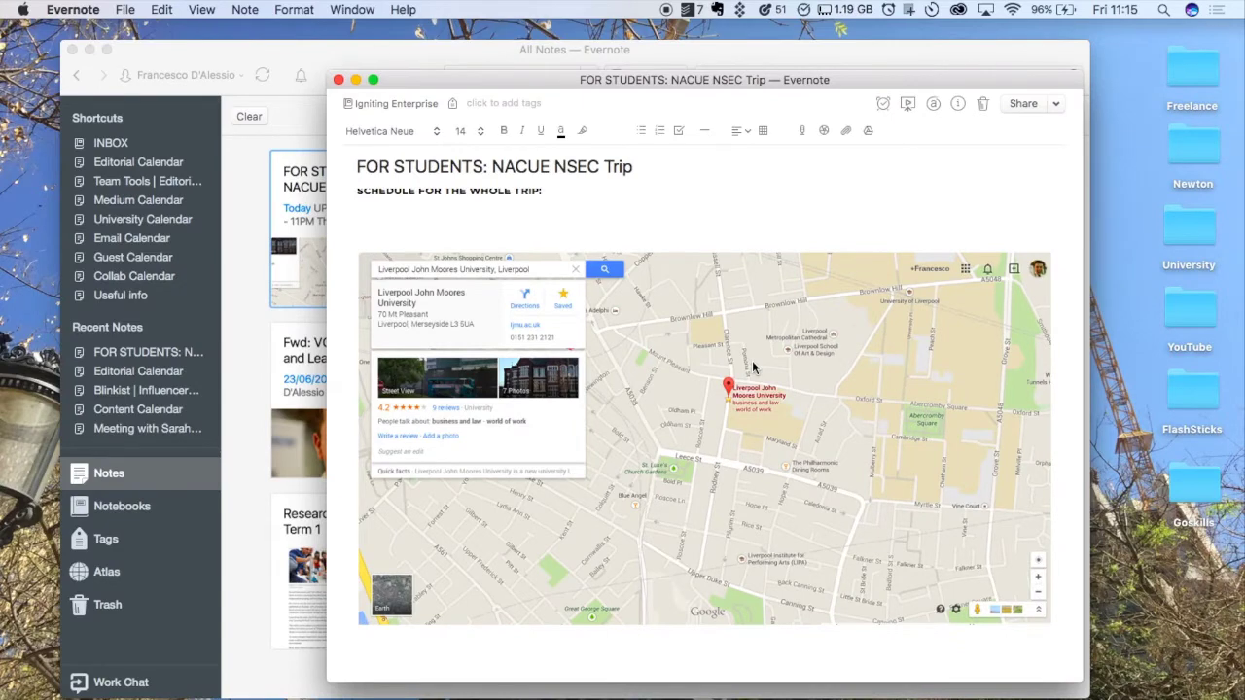
key(cmd+v)
click(564, 296)
click(330, 303)
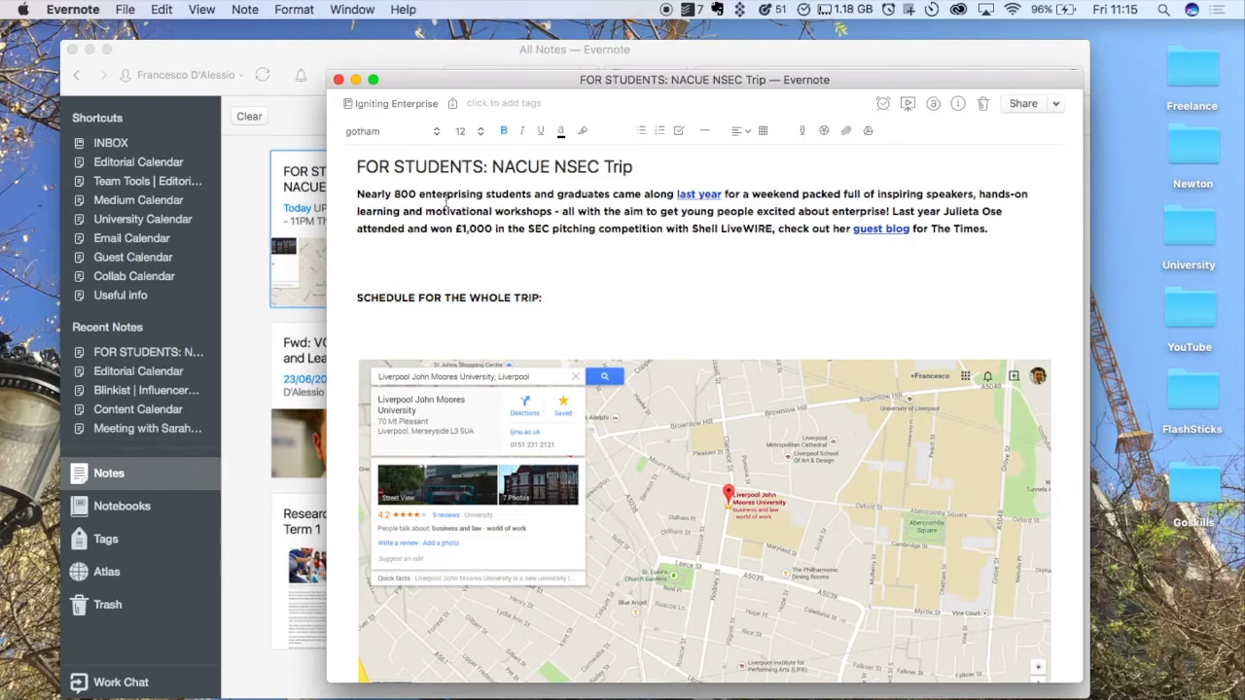
click(392, 136)
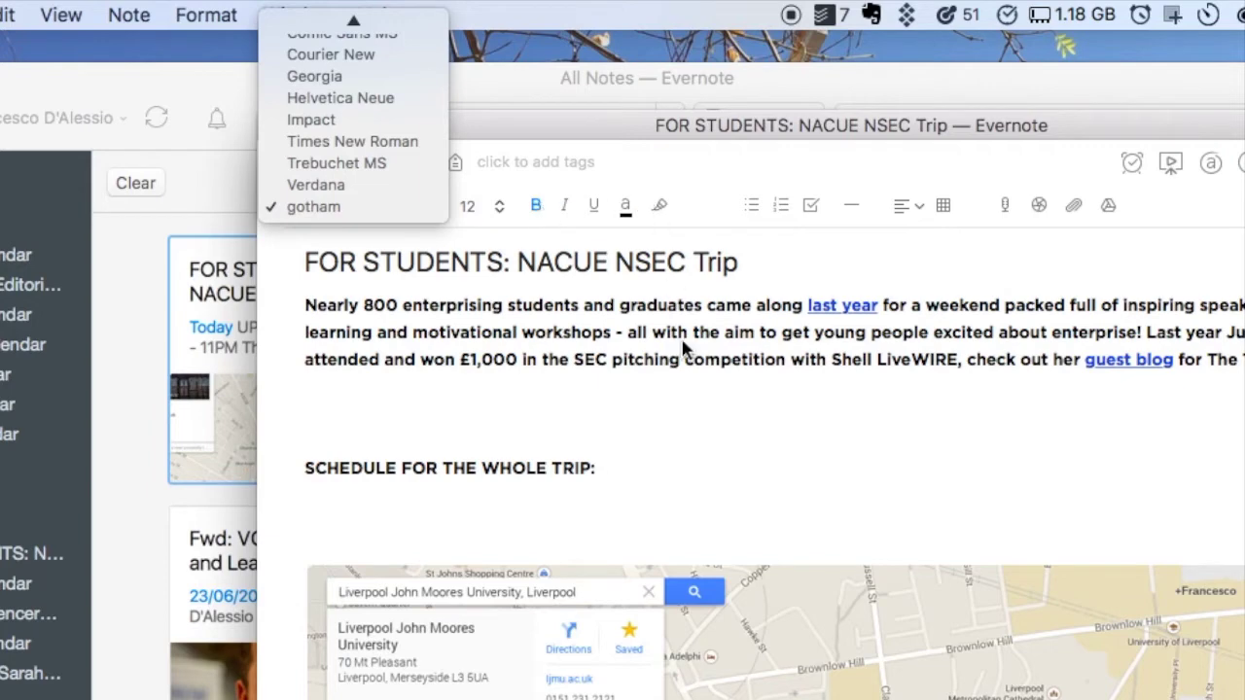
click(625, 427)
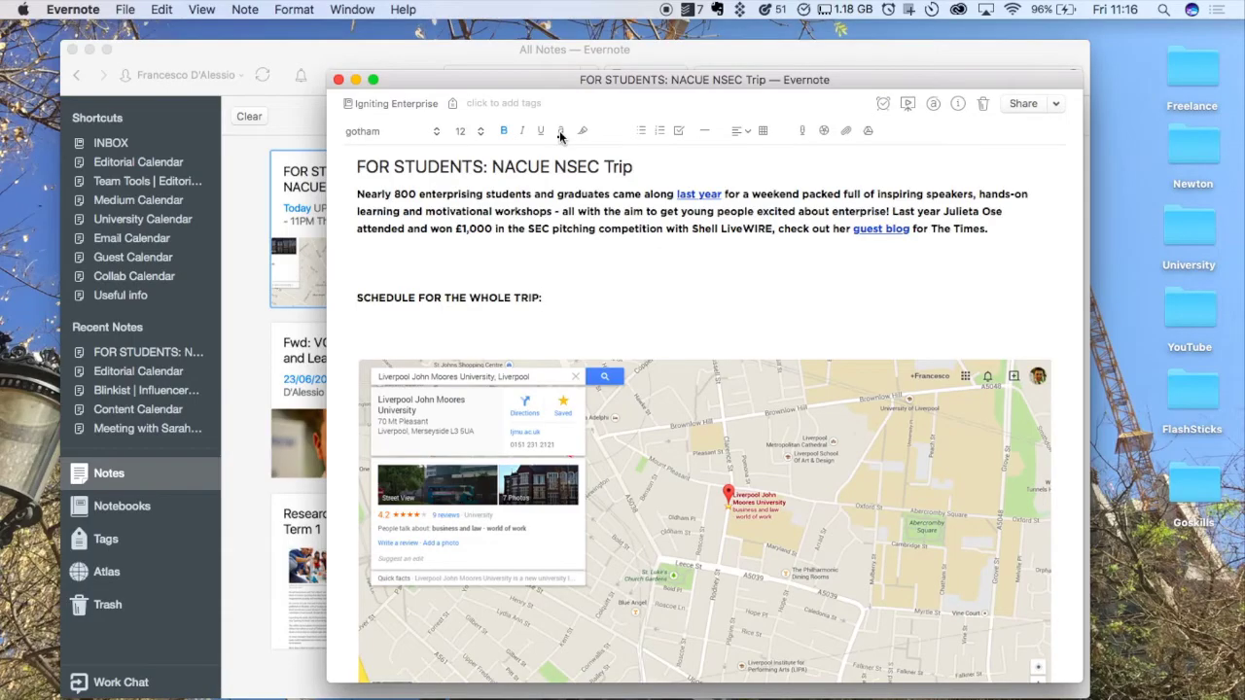
click(570, 298)
key(Return)
key(Return)
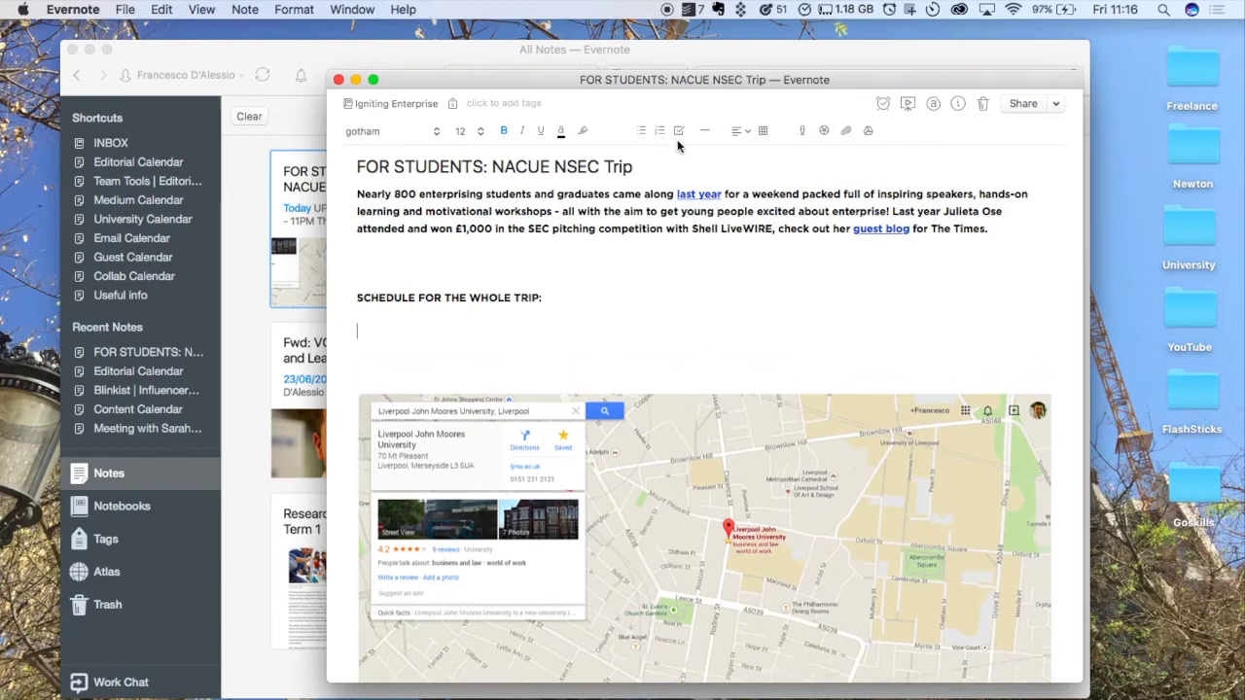
click(679, 132)
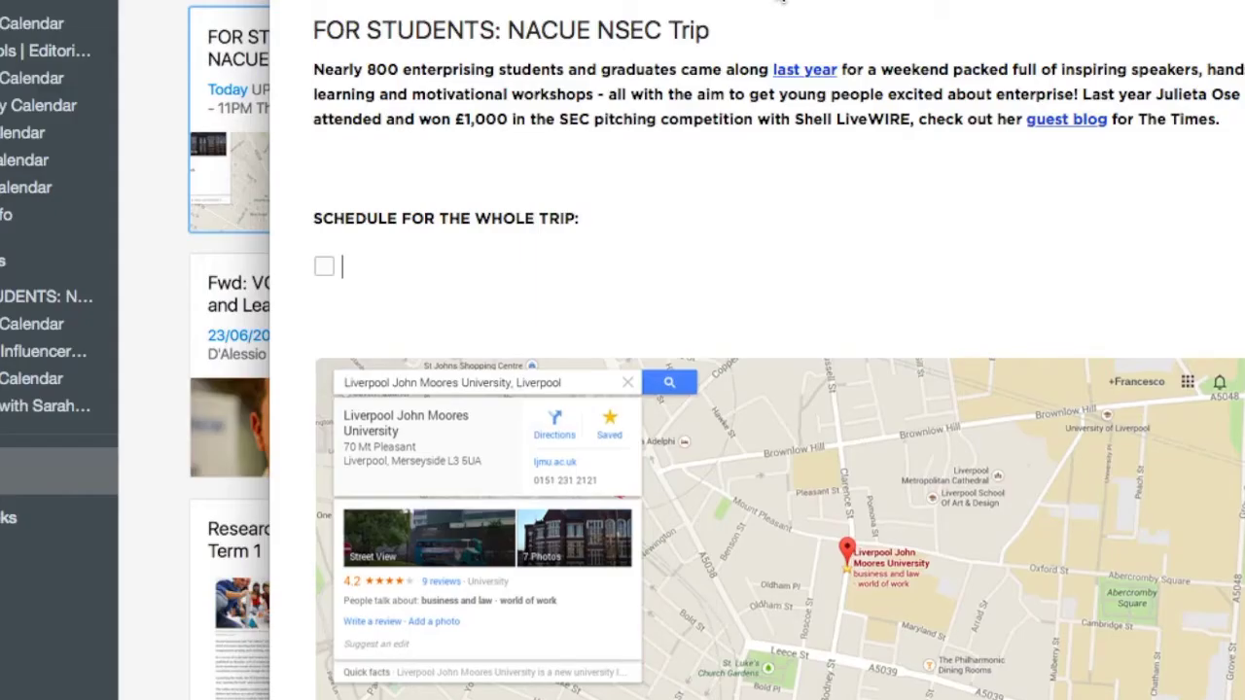
click(324, 269)
drag(342, 266, 308, 268)
key(BackSpace)
key(BackSpace)
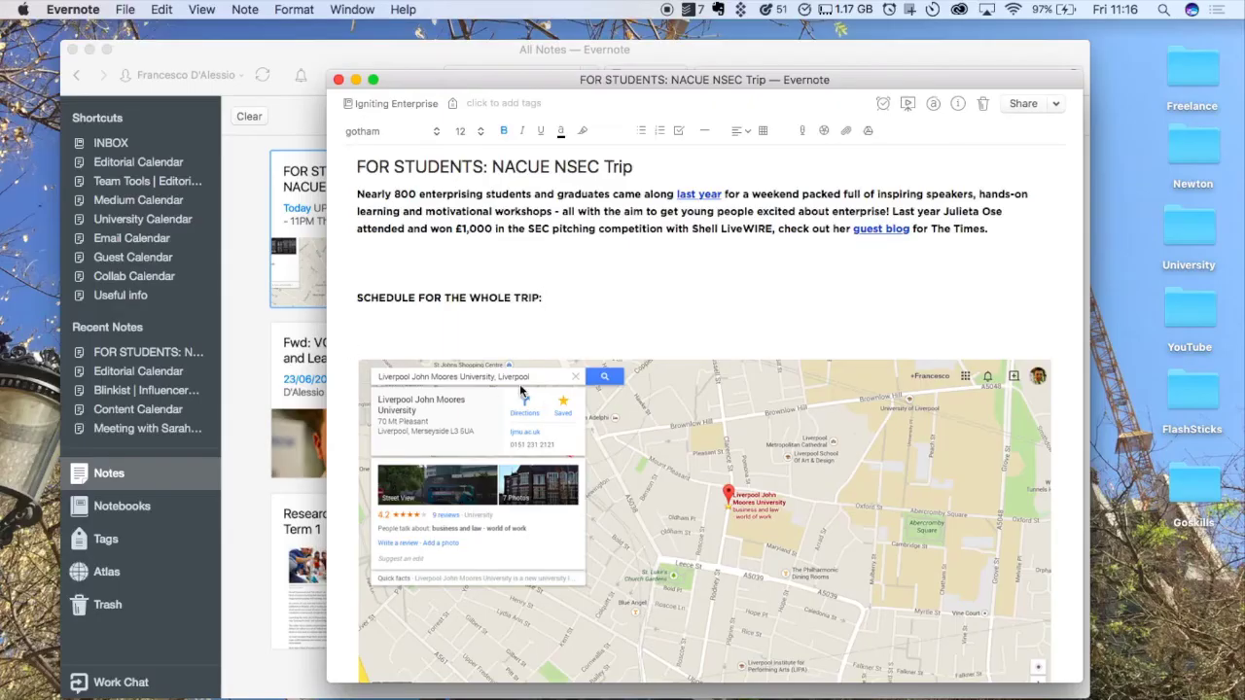
key(super+z)
key(super+z)
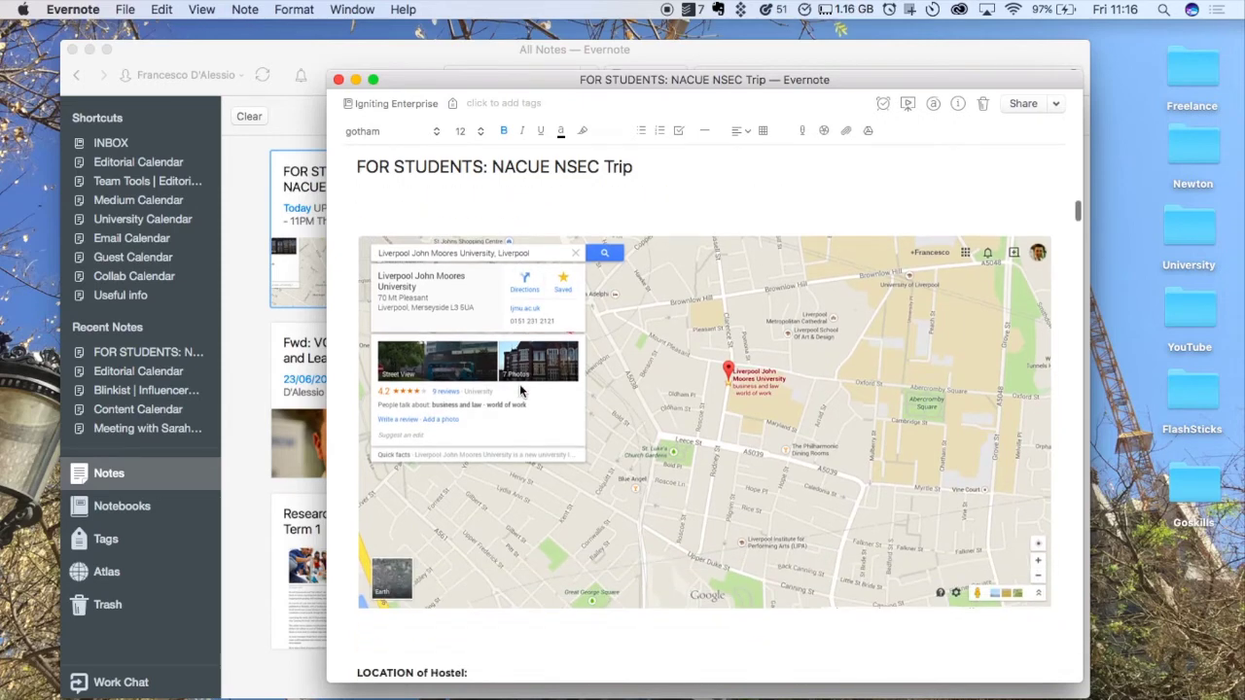
Scroll past the maps, hostel details and train timetable to the NSEC-2015-AGENDA.pdf Summary.
scroll(520, 390, down, 2)
scroll(520, 390, up, 2)
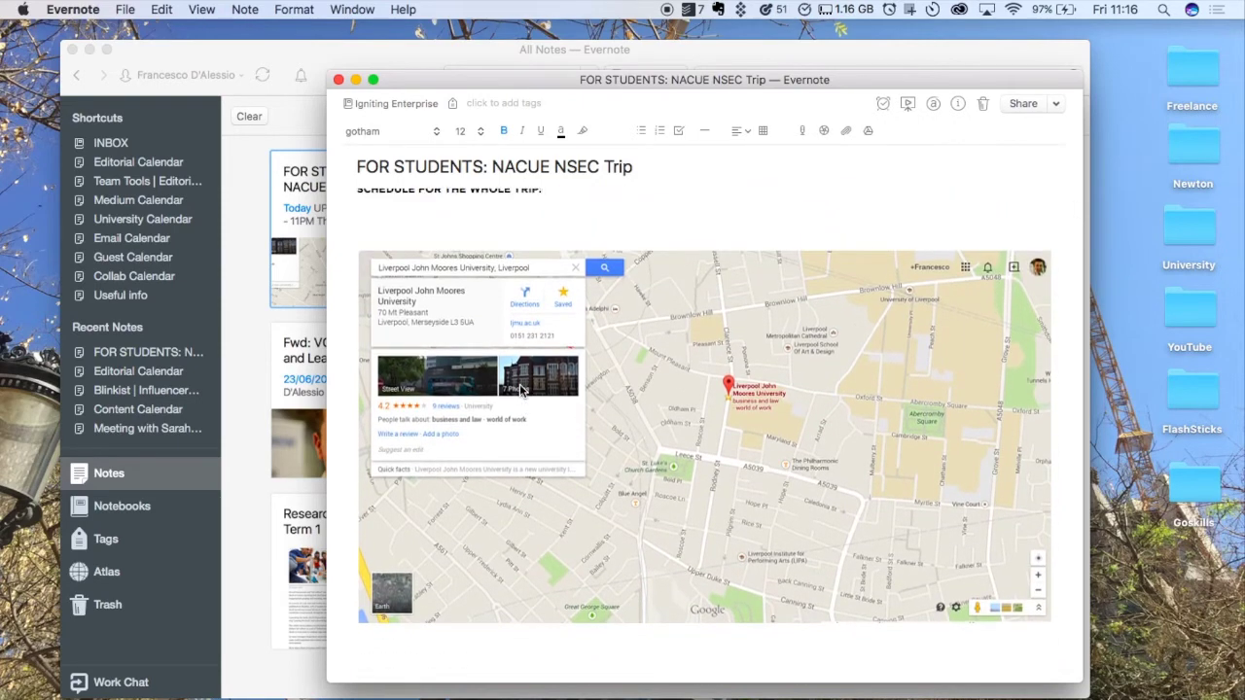
scroll(521, 390, down, 10)
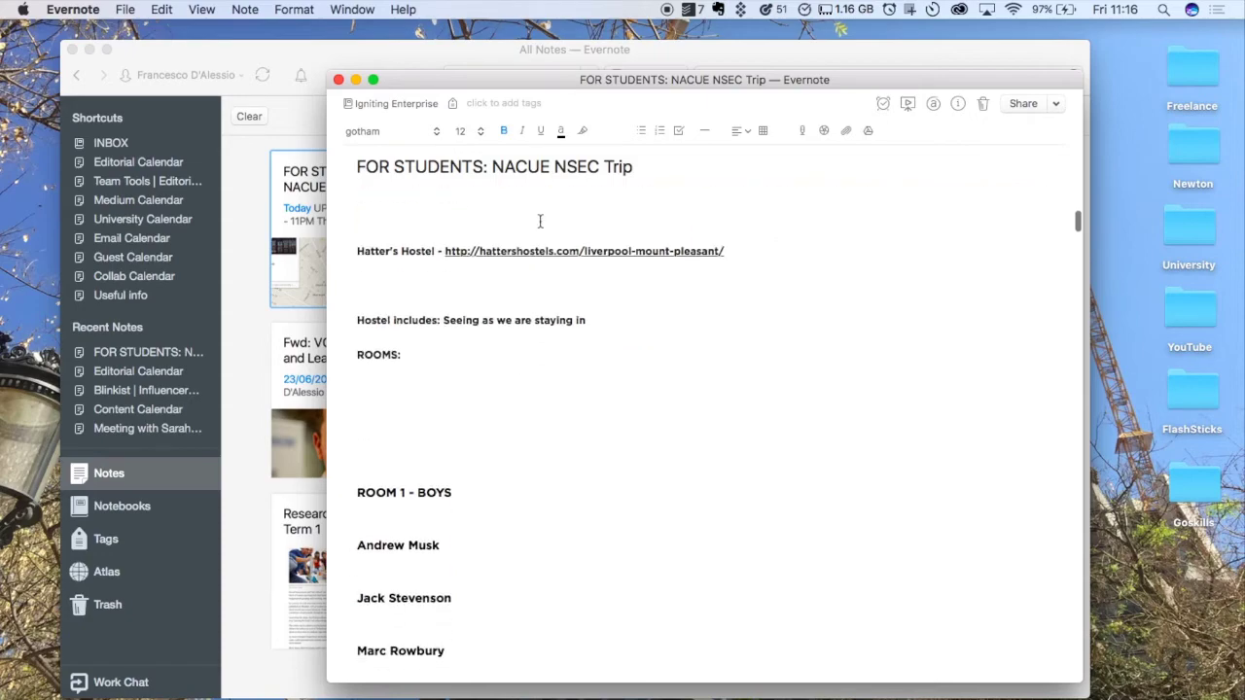
scroll(526, 388, down, 10)
scroll(359, 457, up, 5)
scroll(359, 457, down, 10)
scroll(359, 455, up, 15)
scroll(359, 455, down, 3)
scroll(359, 455, up, 2)
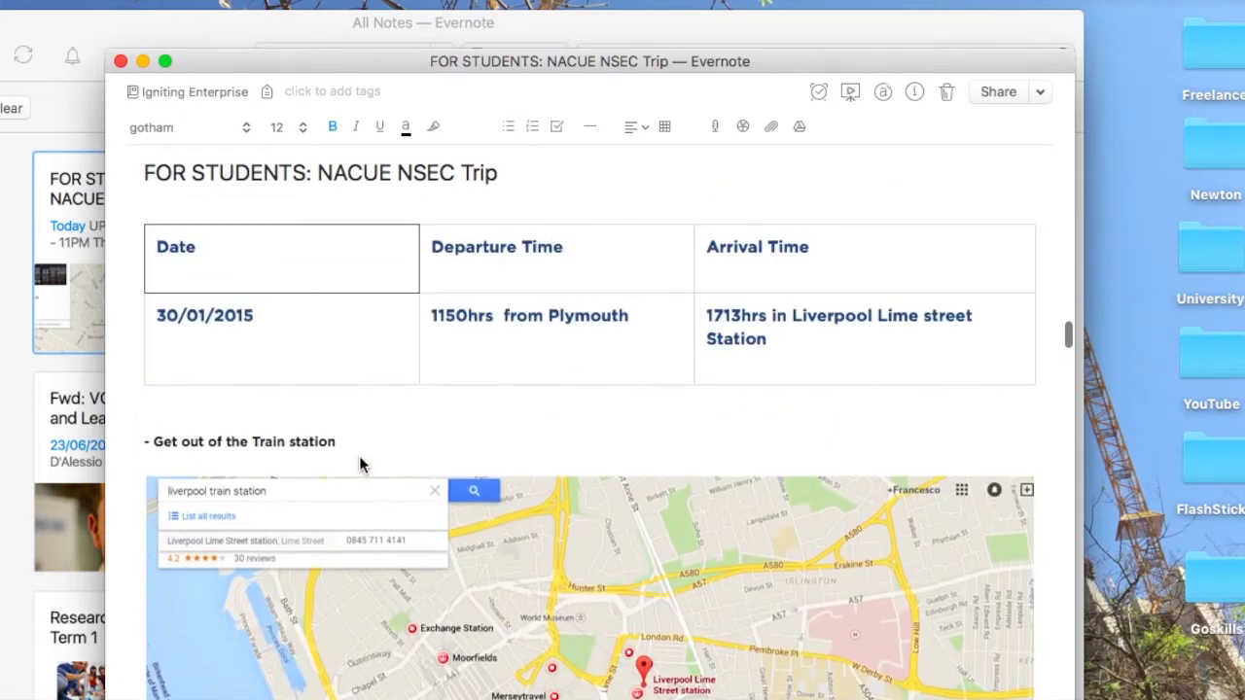
scroll(359, 455, up, 2)
scroll(359, 455, down, 10)
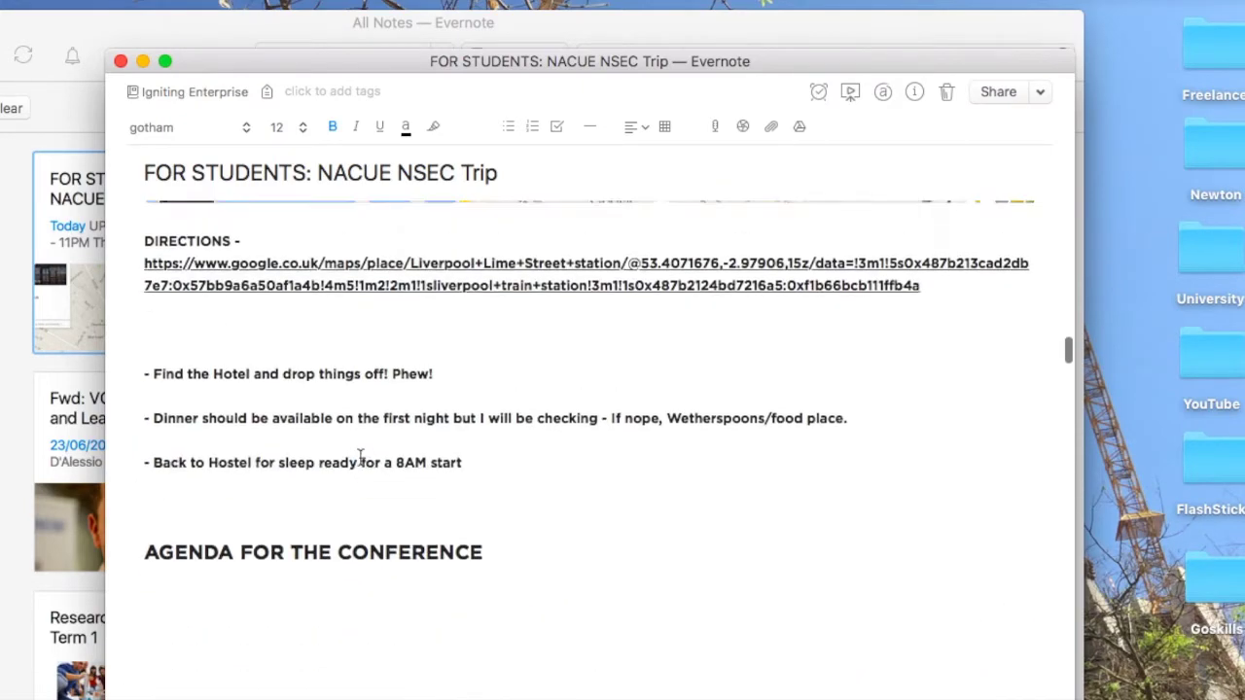
scroll(359, 456, down, 10)
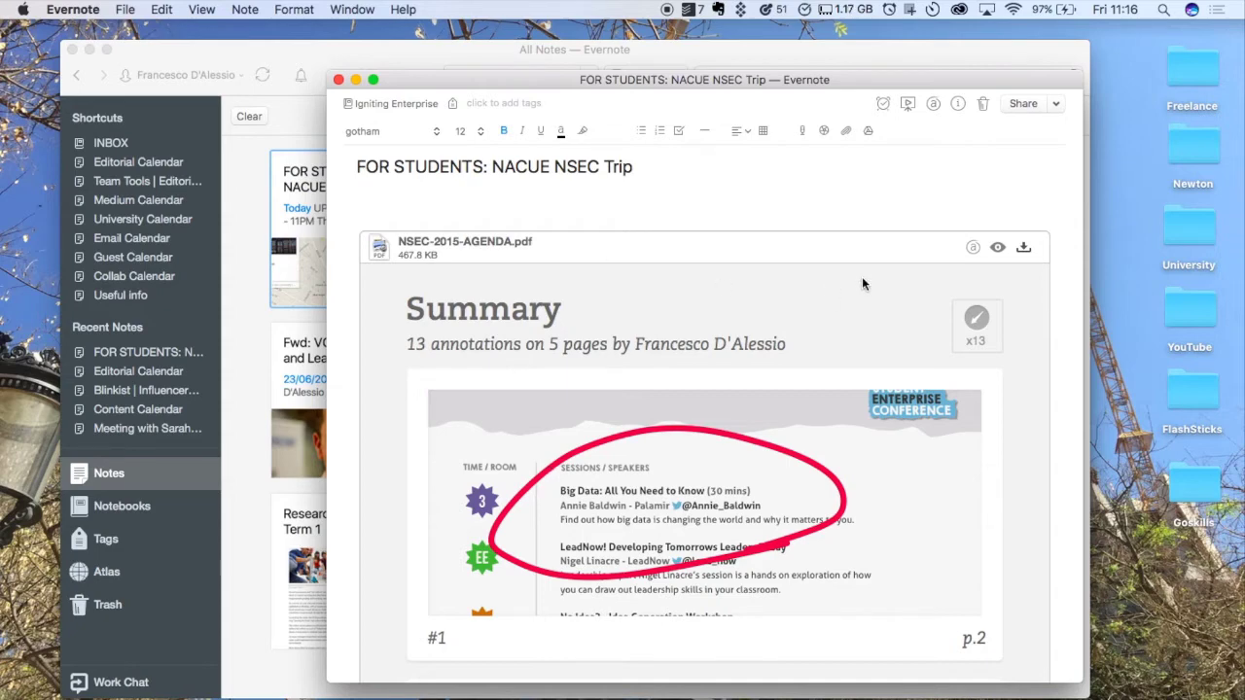
click(867, 132)
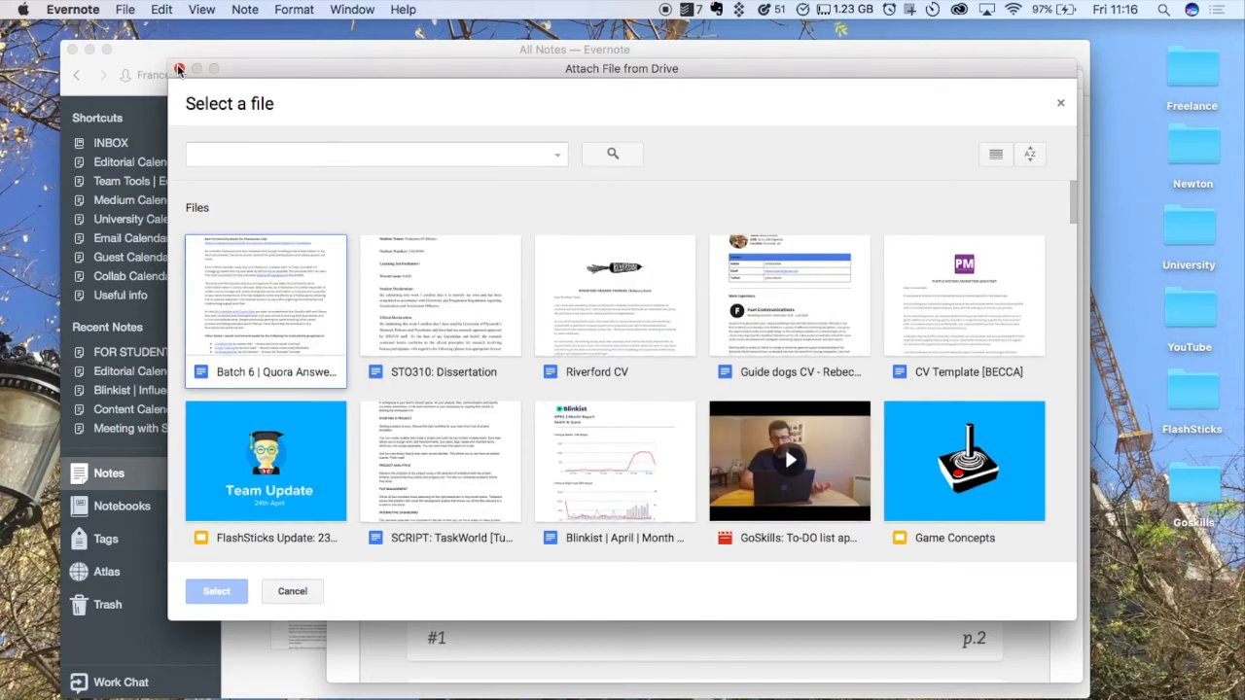
click(179, 70)
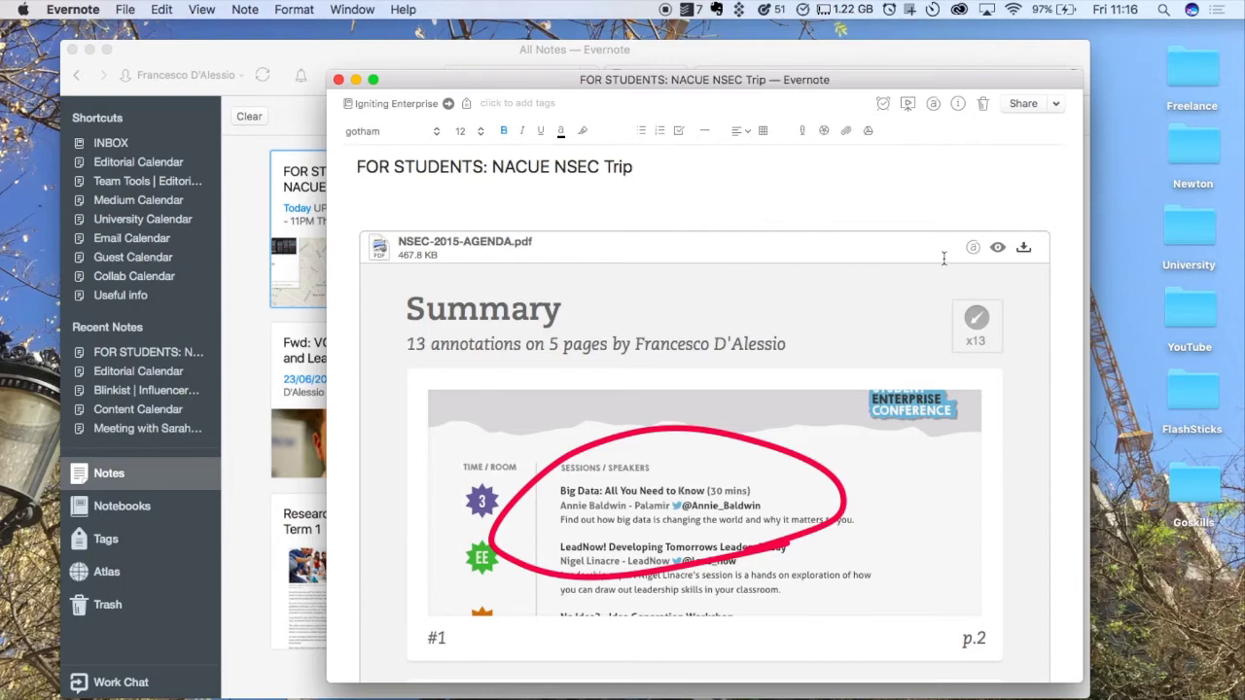
Scroll through the annotated agenda pages, then back to the 30th Jan 2015 train timetable.
scroll(723, 270, down, 15)
scroll(723, 270, down, 20)
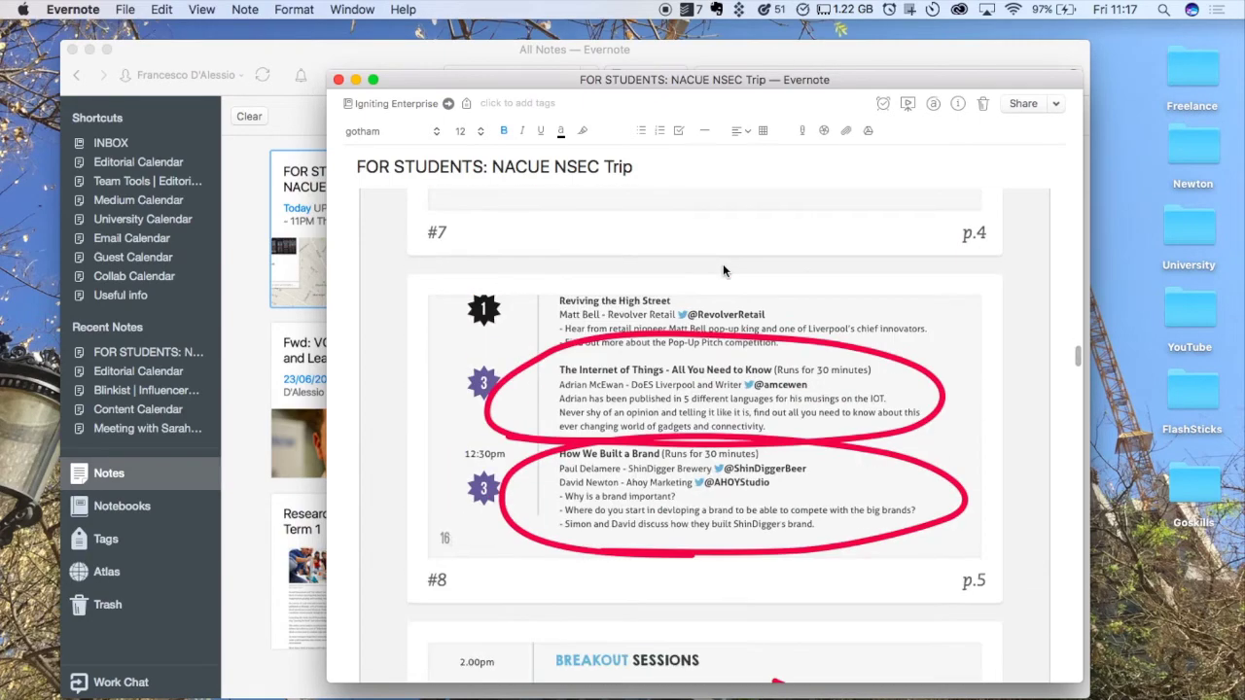
scroll(722, 270, down, 5)
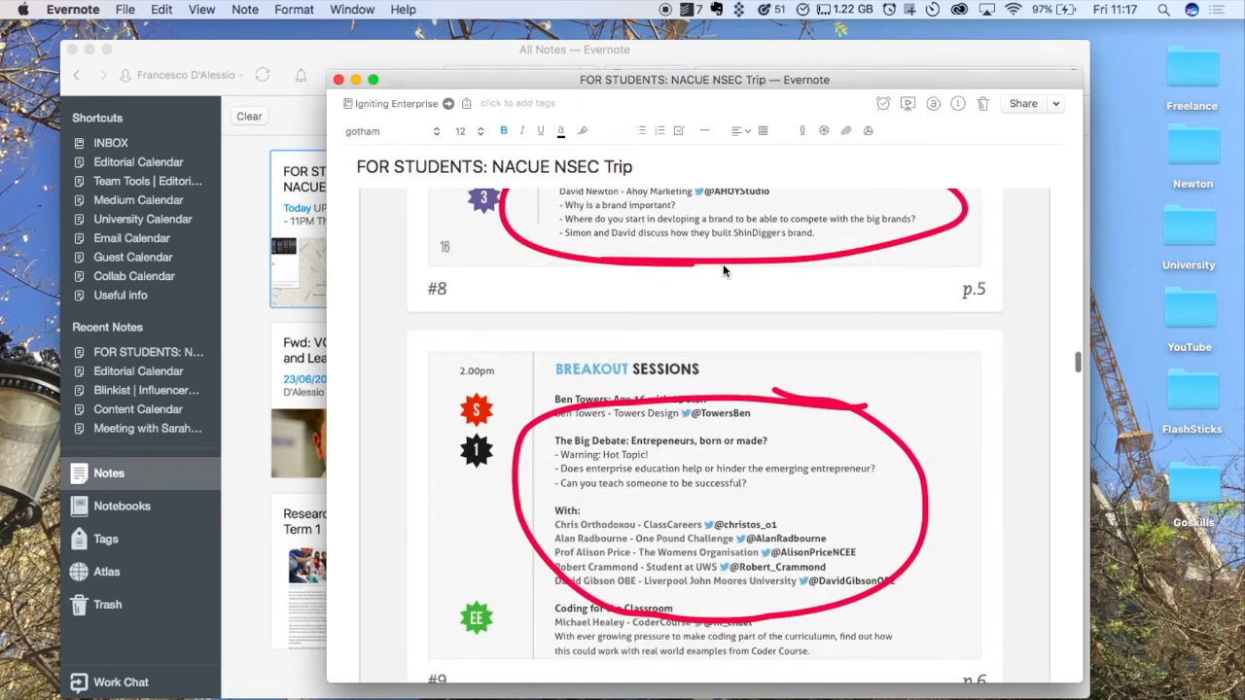
scroll(723, 271, down, 12)
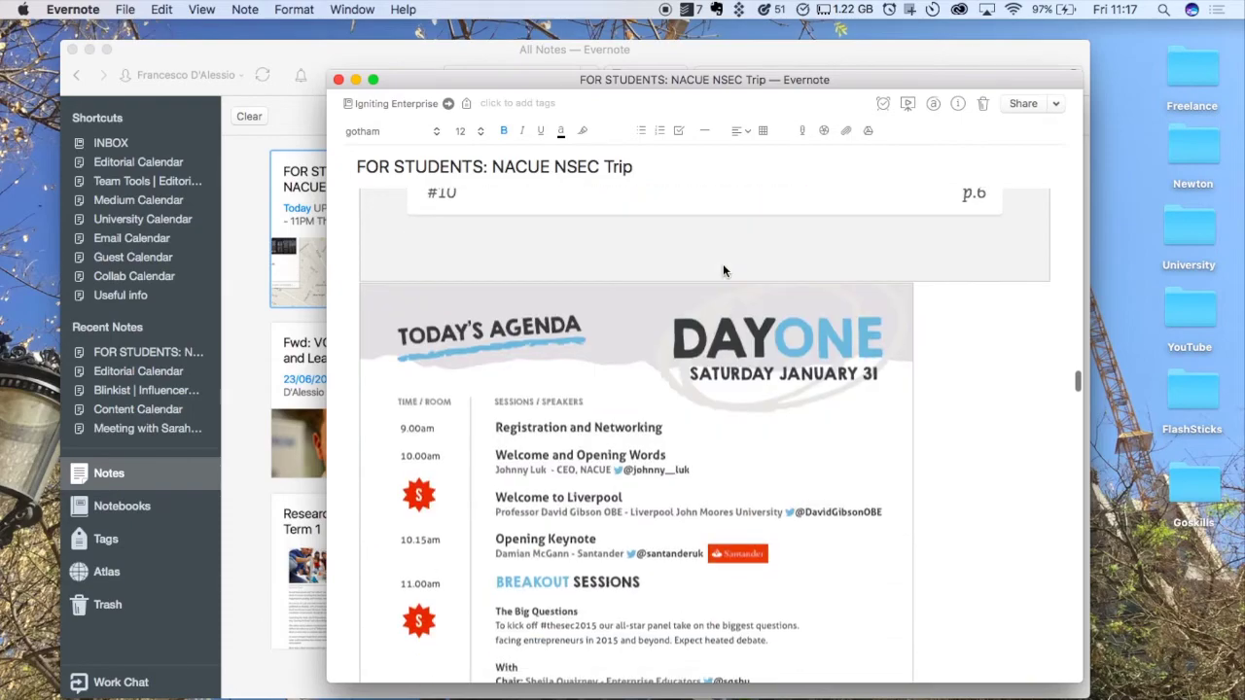
scroll(723, 270, down, 5)
scroll(723, 271, up, 9)
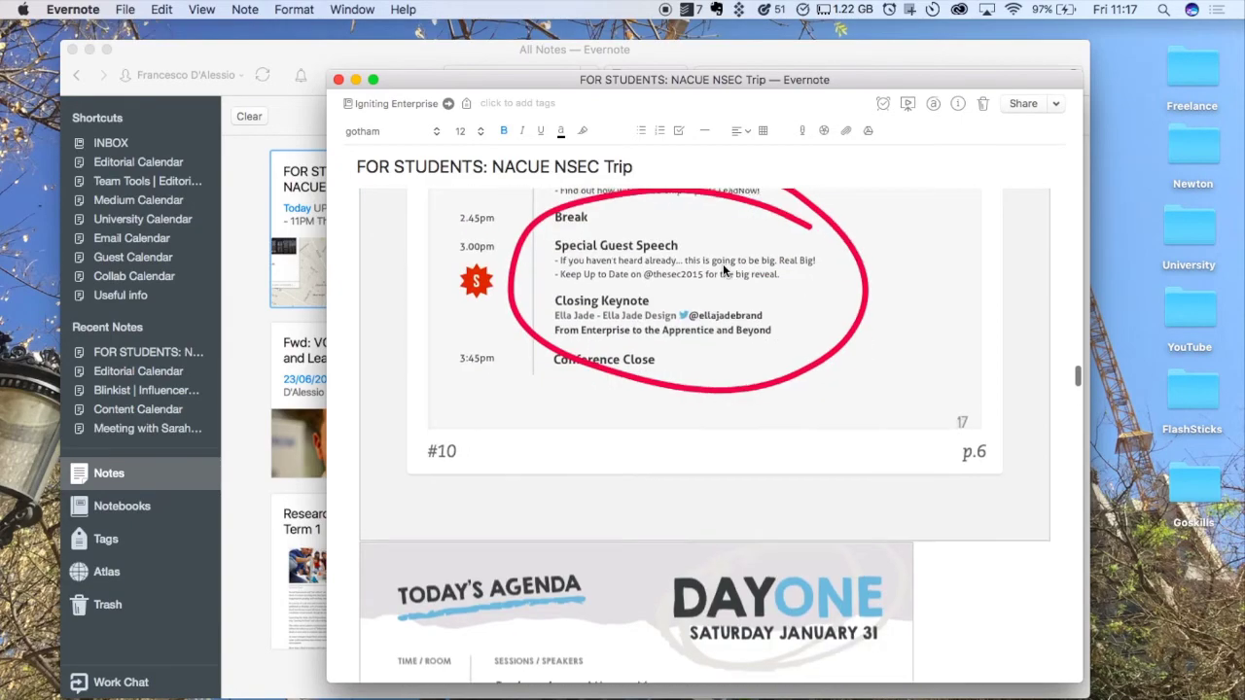
scroll(724, 270, down, 1)
scroll(723, 270, up, 20)
scroll(723, 270, down, 5)
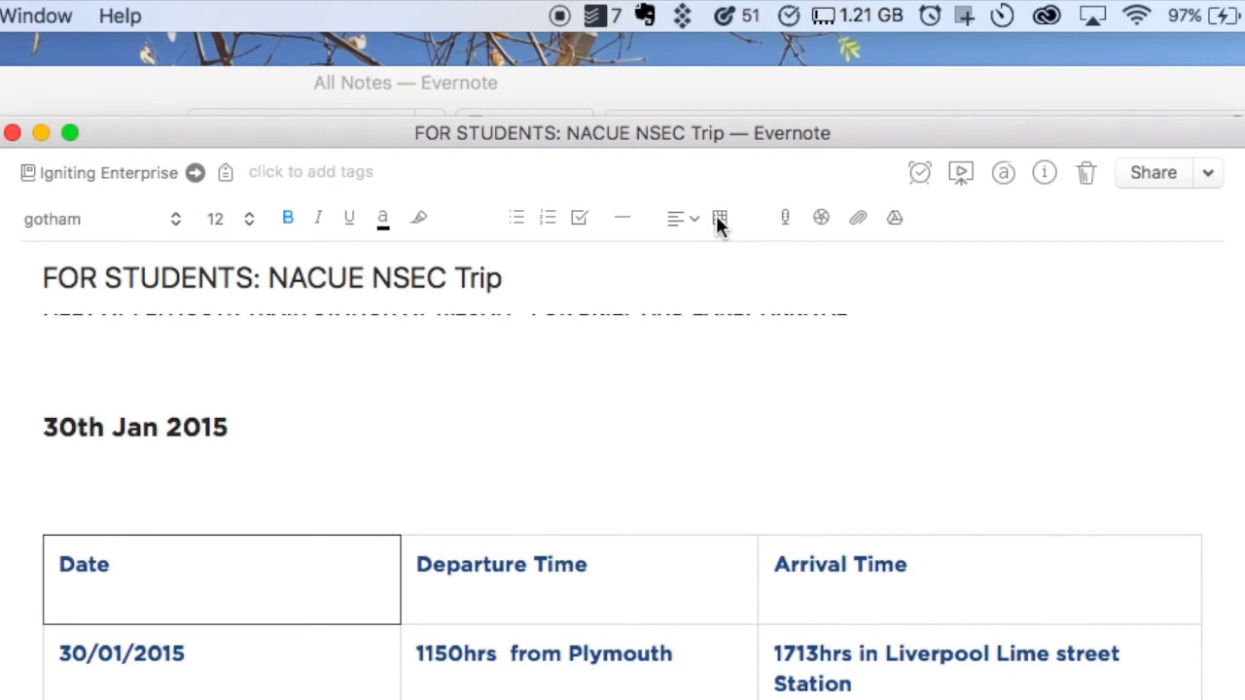
Insert an empty 2x3 table on a new line under the Plymouth meeting line.
click(431, 345)
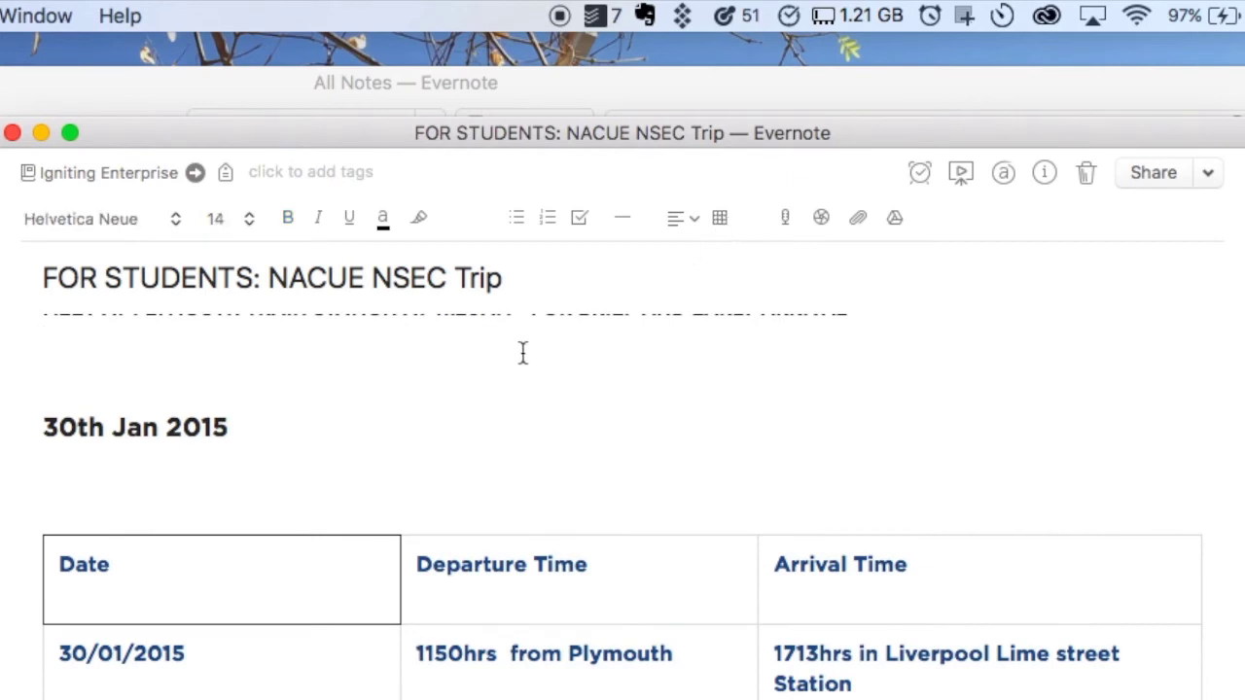
key(Return)
click(719, 216)
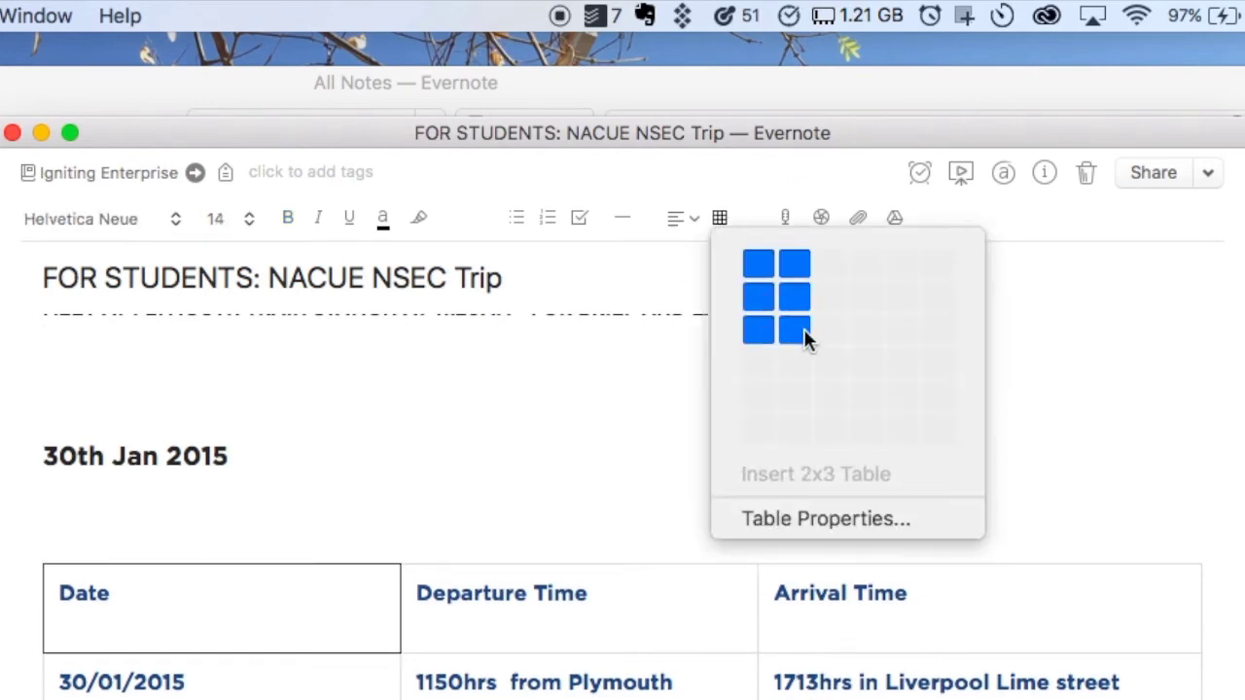
click(803, 332)
Start an audio recording in the note.
scroll(418, 486, up, 3)
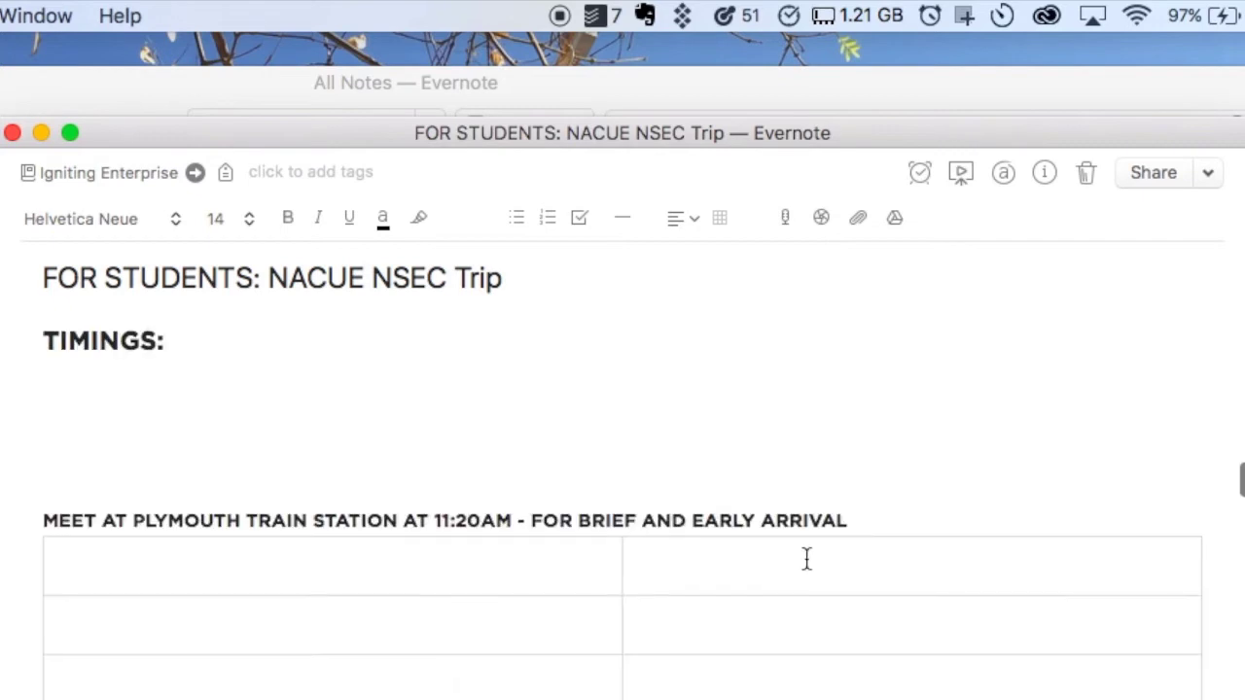
scroll(622, 506, down, 5)
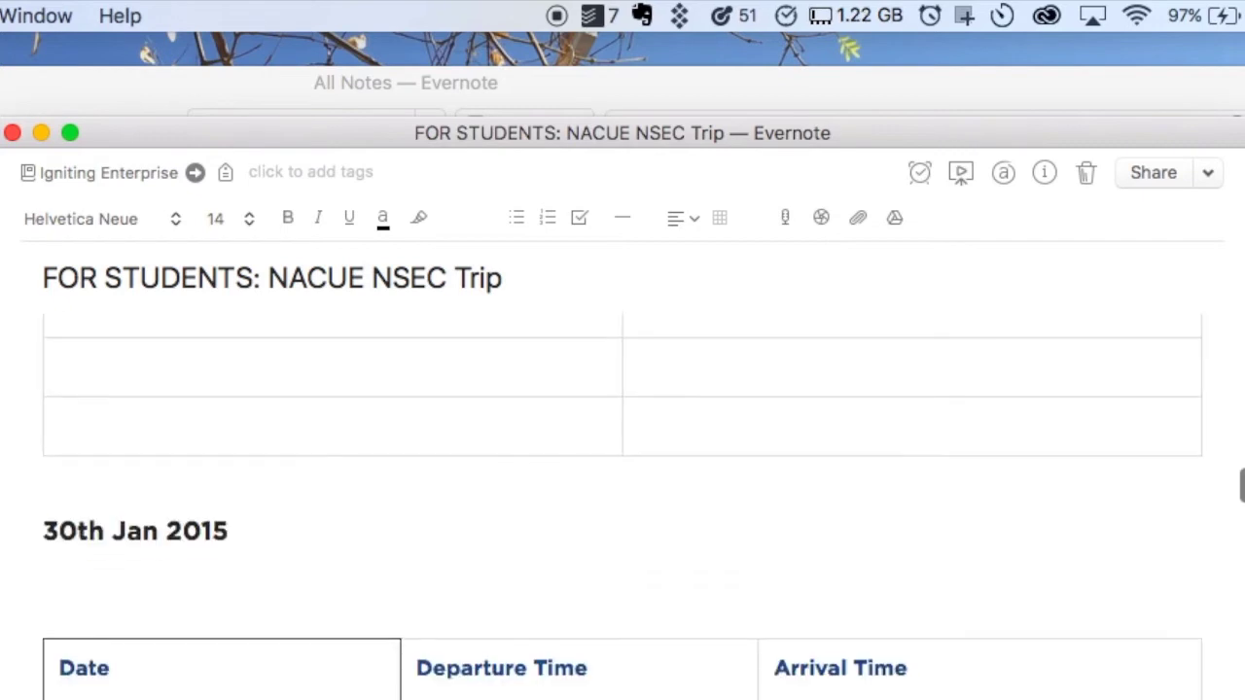
click(785, 218)
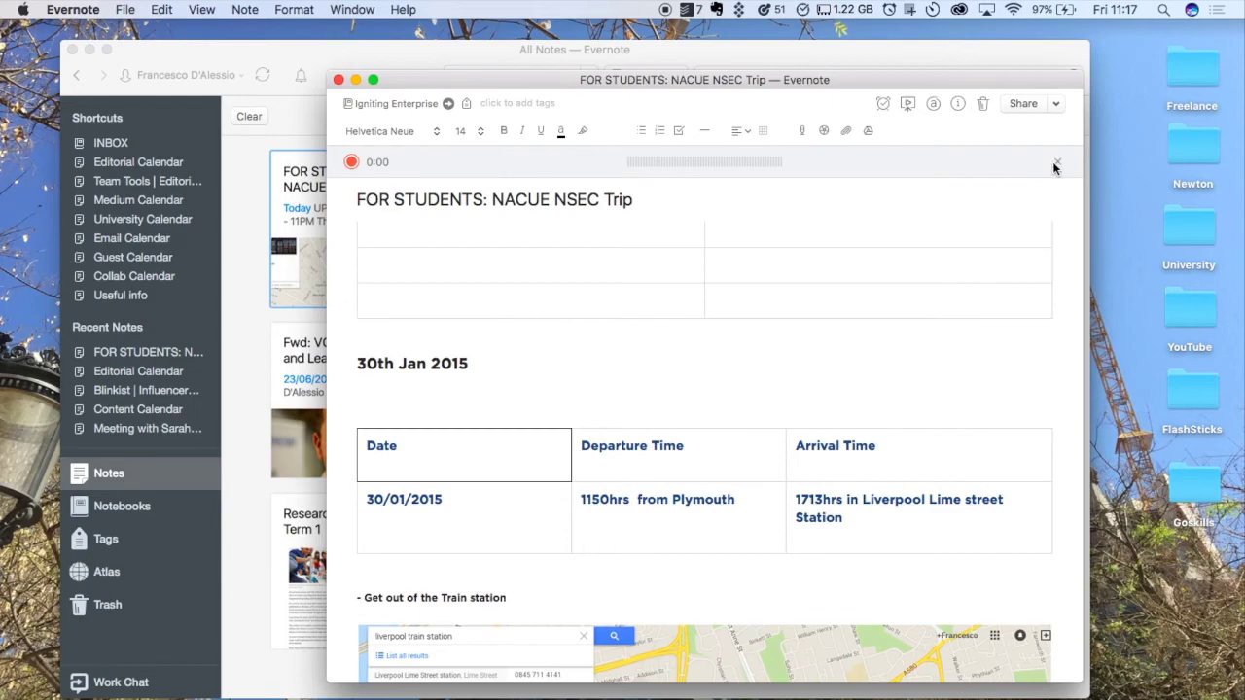
Discard the audio recording without saving and scroll back up the note.
click(1060, 160)
scroll(744, 304, up, 15)
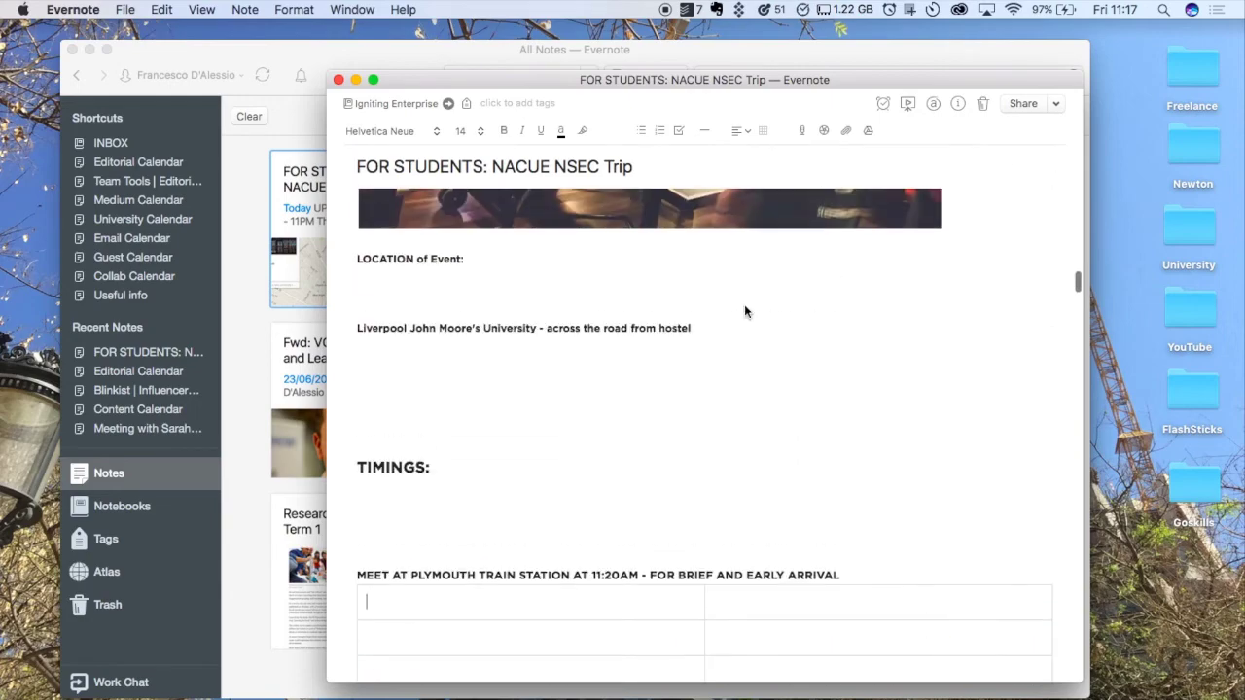